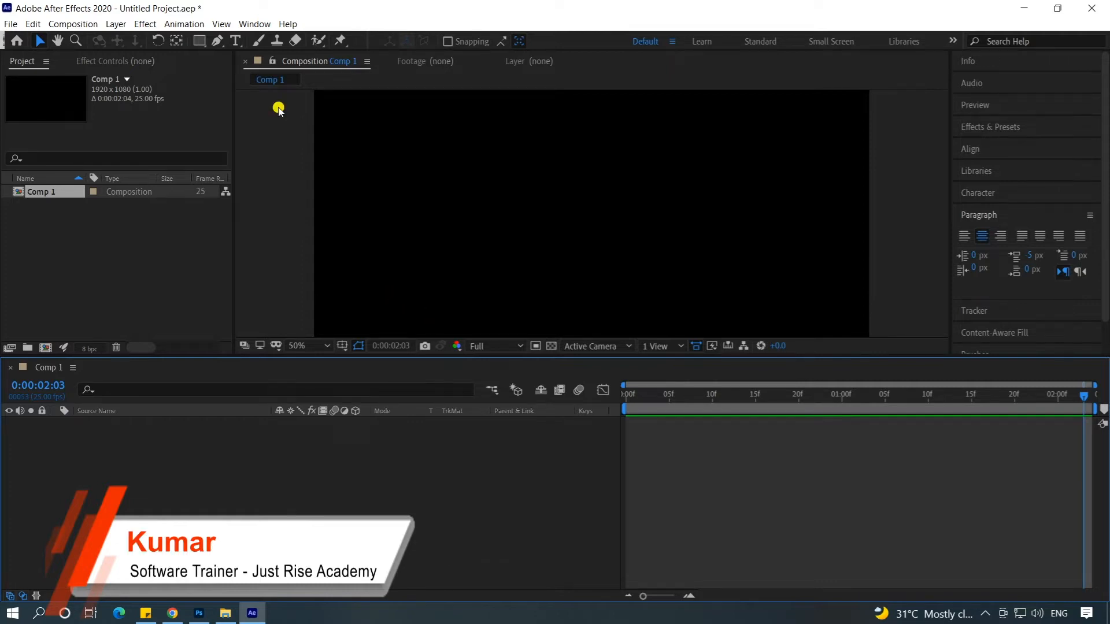
- Create a text layer in Comp 1 reading "position up animation" and return to the Selection tool
{"action": "left_click", "coordinate": [235, 41]}
{"action": "left_click", "coordinate": [413, 209]}
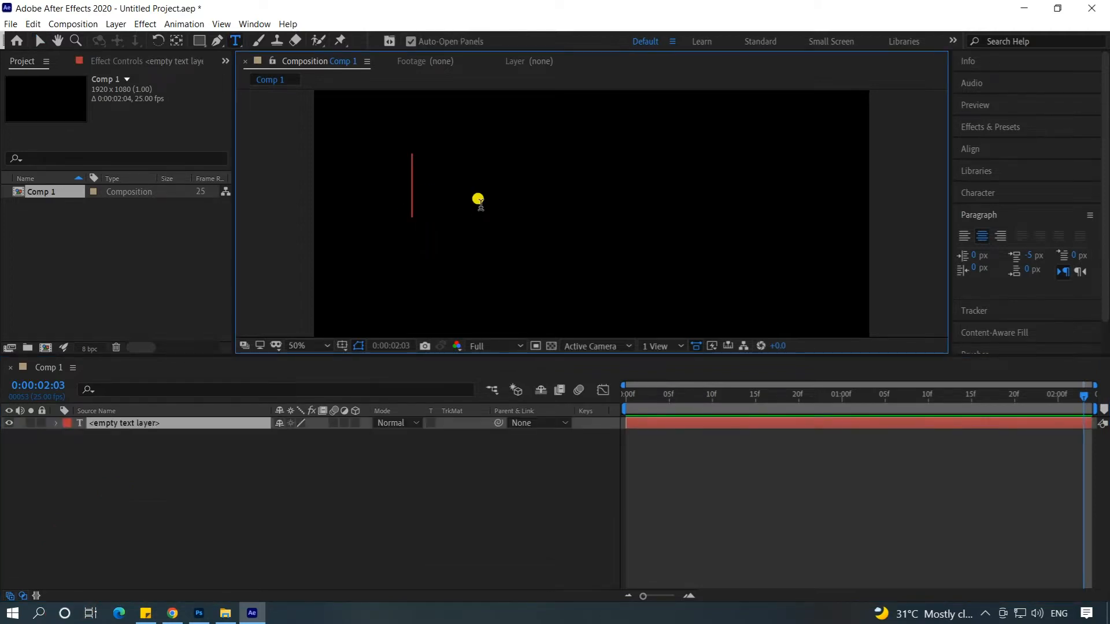
{"action": "type", "text": "position up animation"}
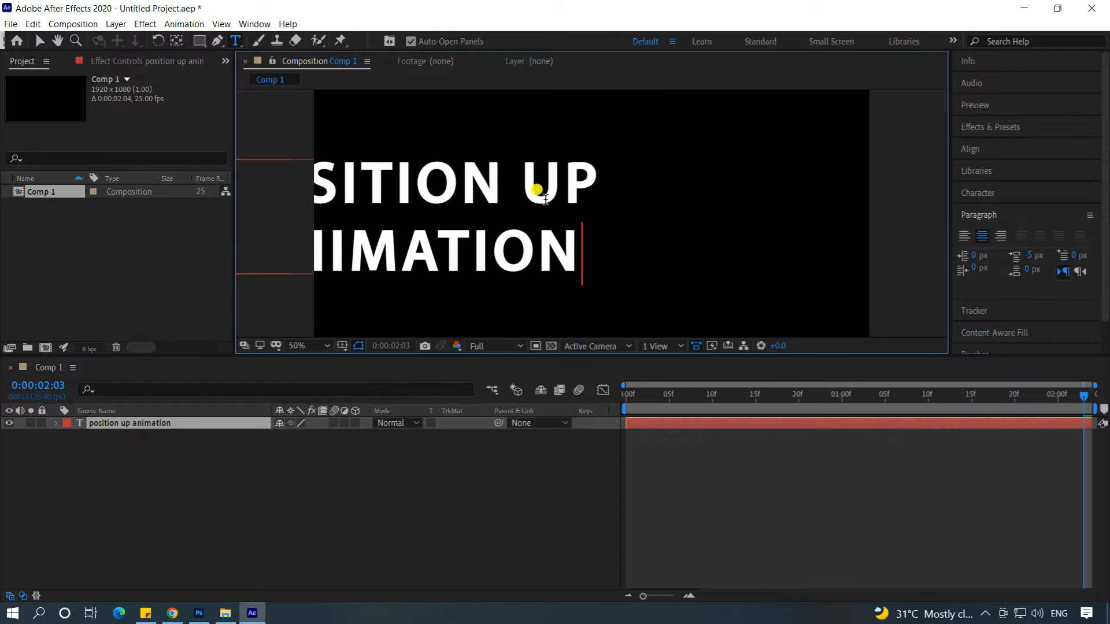
{"action": "left_click", "coordinate": [40, 41]}
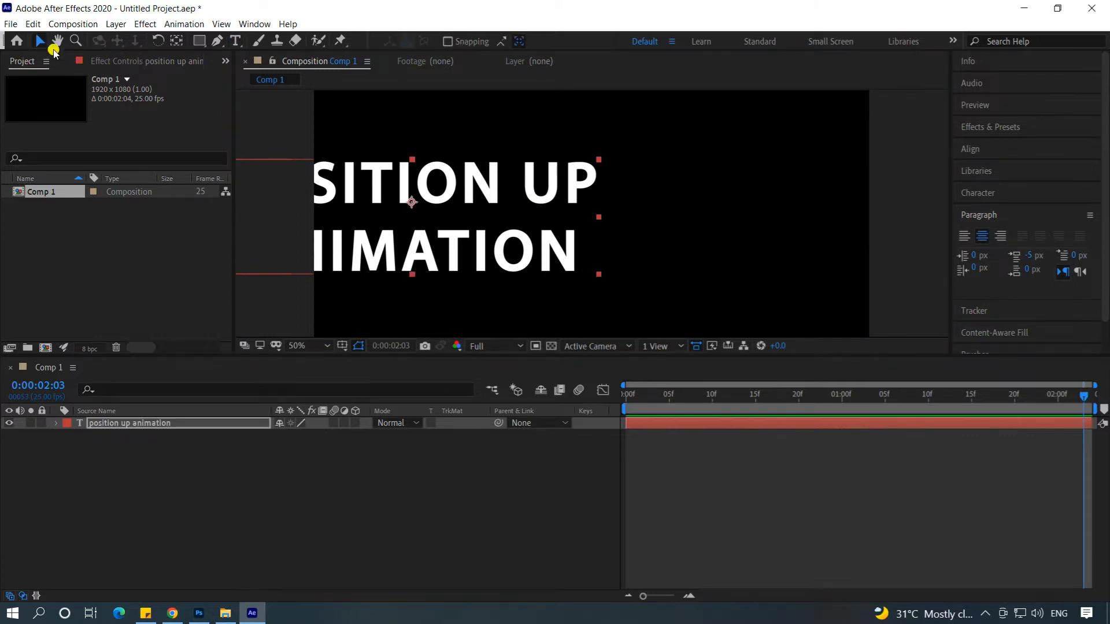
- Center the text layer horizontally and vertically in the composition
{"action": "left_click", "coordinate": [968, 148]}
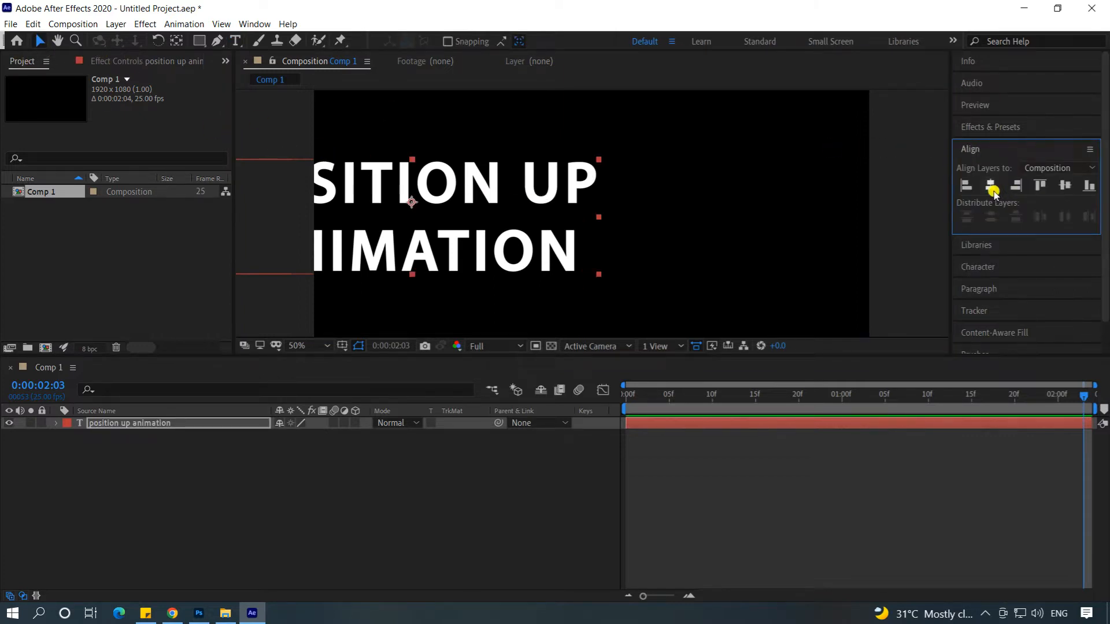
{"action": "left_click", "coordinate": [990, 185]}
{"action": "left_click", "coordinate": [1064, 185]}
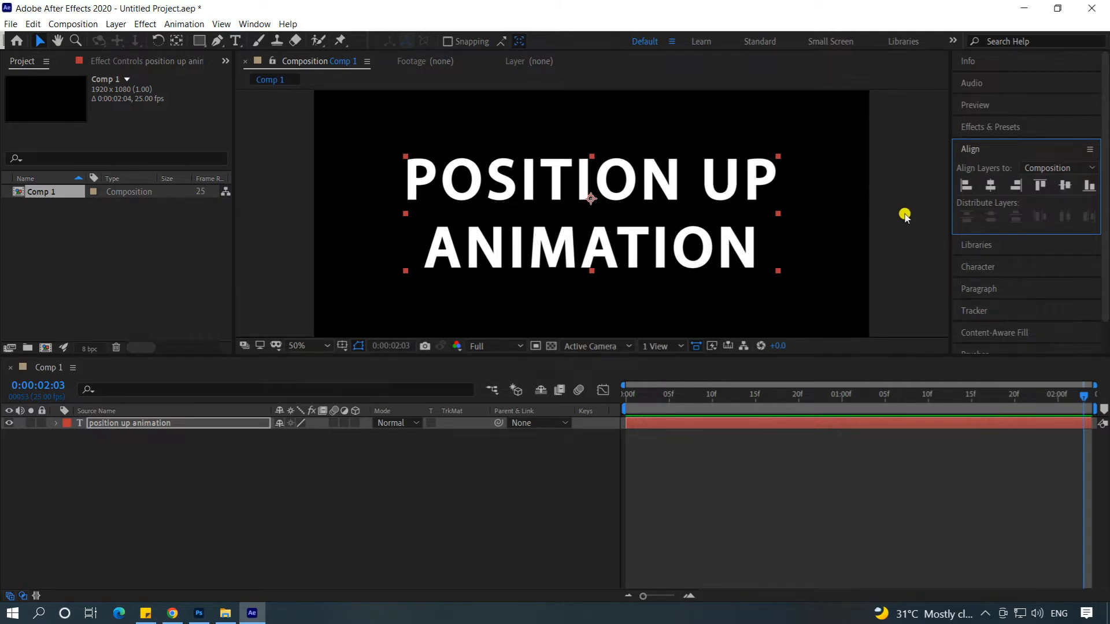
- Go to the first frame and add a Position animator to the text layer
{"action": "key", "text": "Home"}
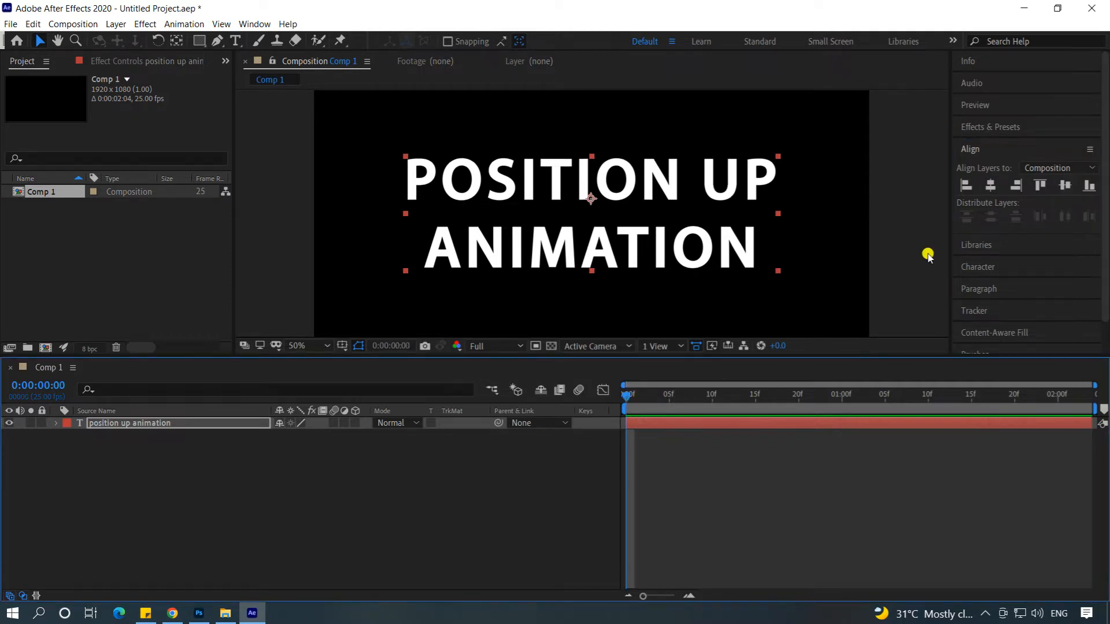
{"action": "left_click", "coordinate": [55, 427]}
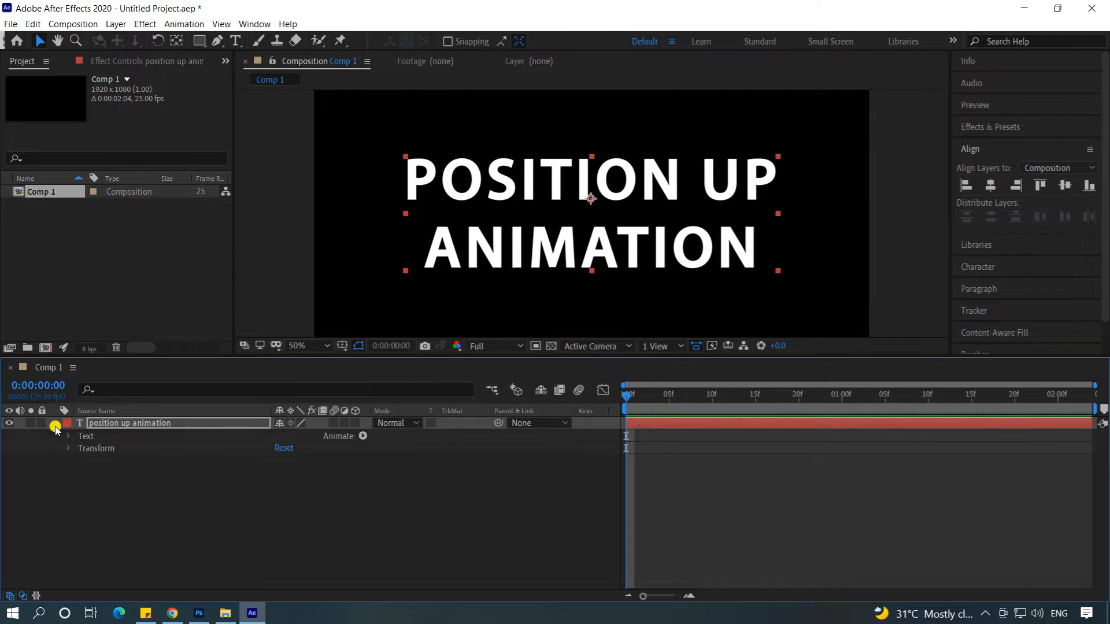
{"action": "left_click", "coordinate": [363, 436]}
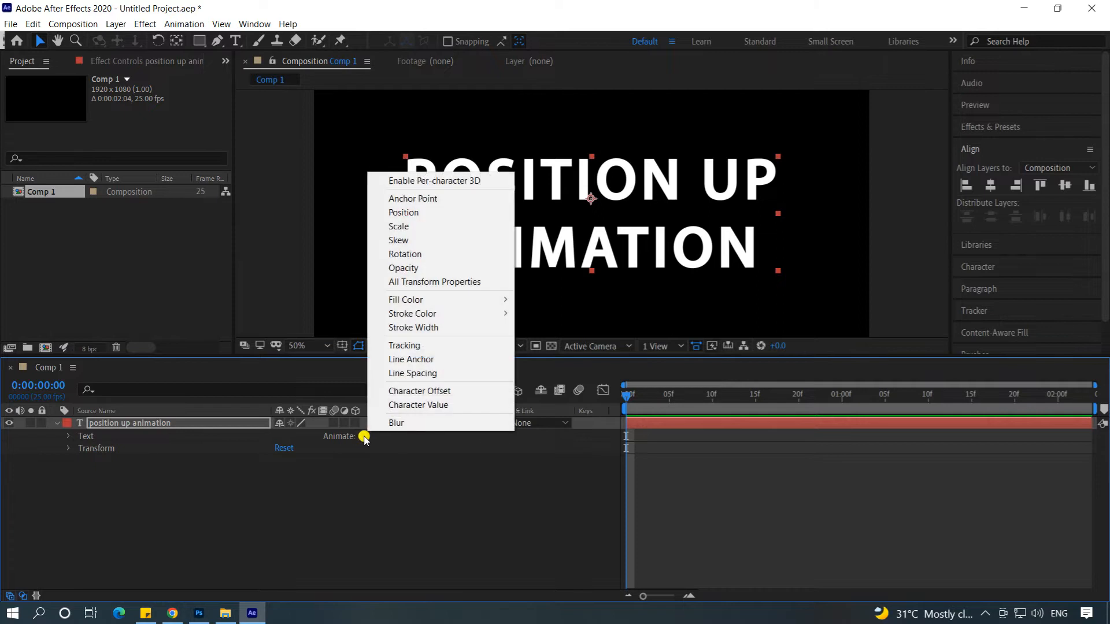
{"action": "left_click", "coordinate": [428, 217]}
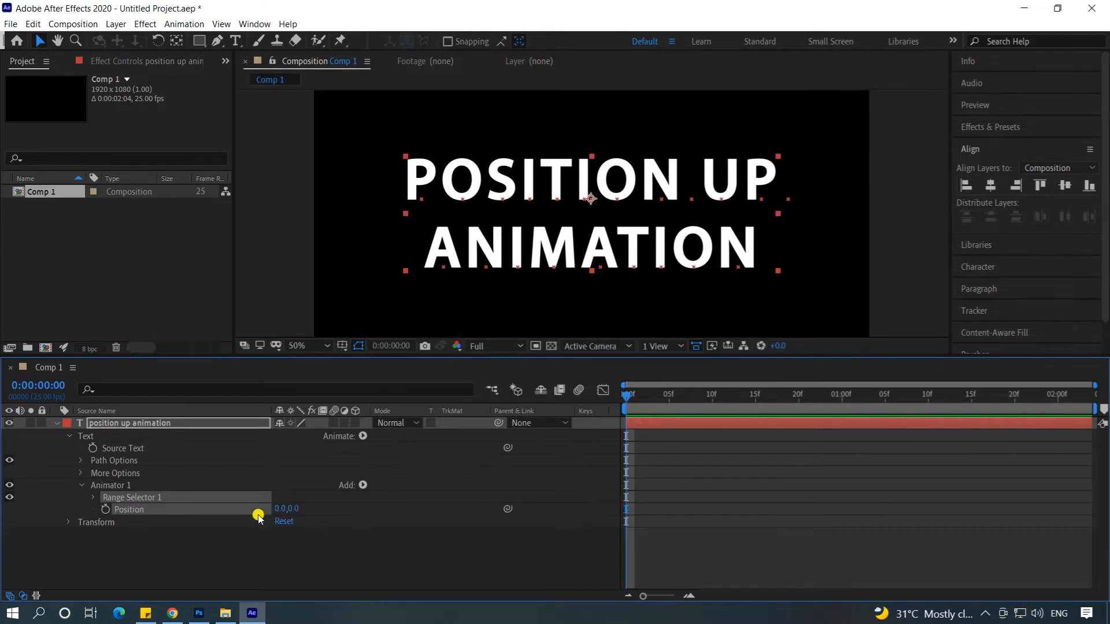
- Set the Position of the text animator to 0, 150 so the text is offset downward
{"action": "left_click_drag", "start_coordinate": [282, 507], "coordinate": [436, 506]}
{"action": "key", "text": "ctrl+z"}
{"action": "left_click", "coordinate": [296, 508]}
{"action": "key", "text": "Return"}
{"action": "left_click", "coordinate": [318, 560]}
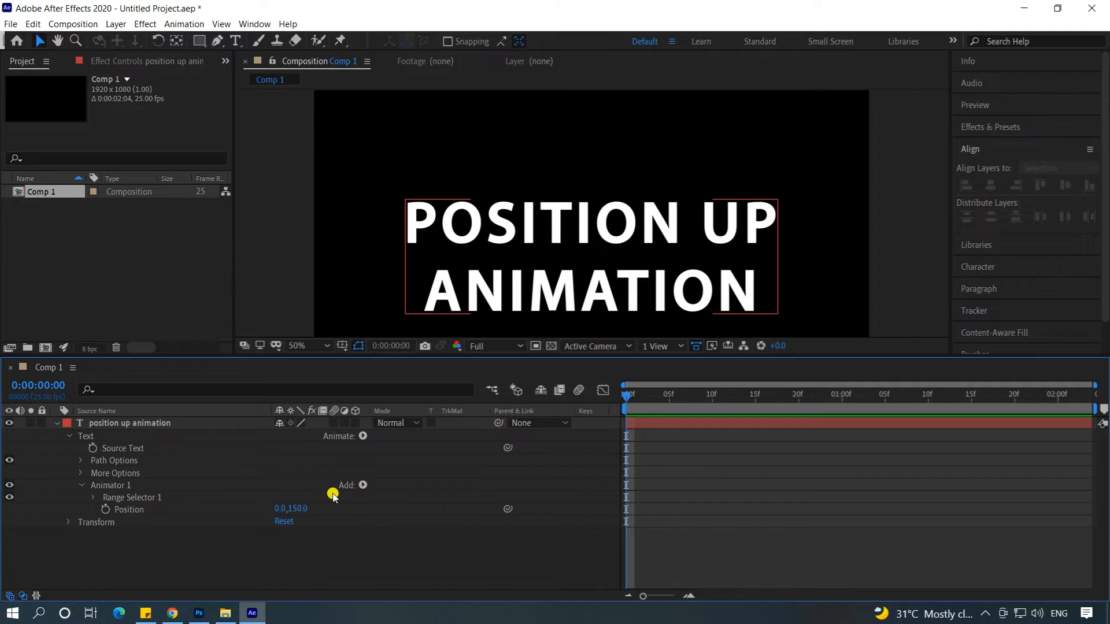
- Add an Opacity property to Animator 1 and set it to 0%
{"action": "left_click", "coordinate": [363, 485]}
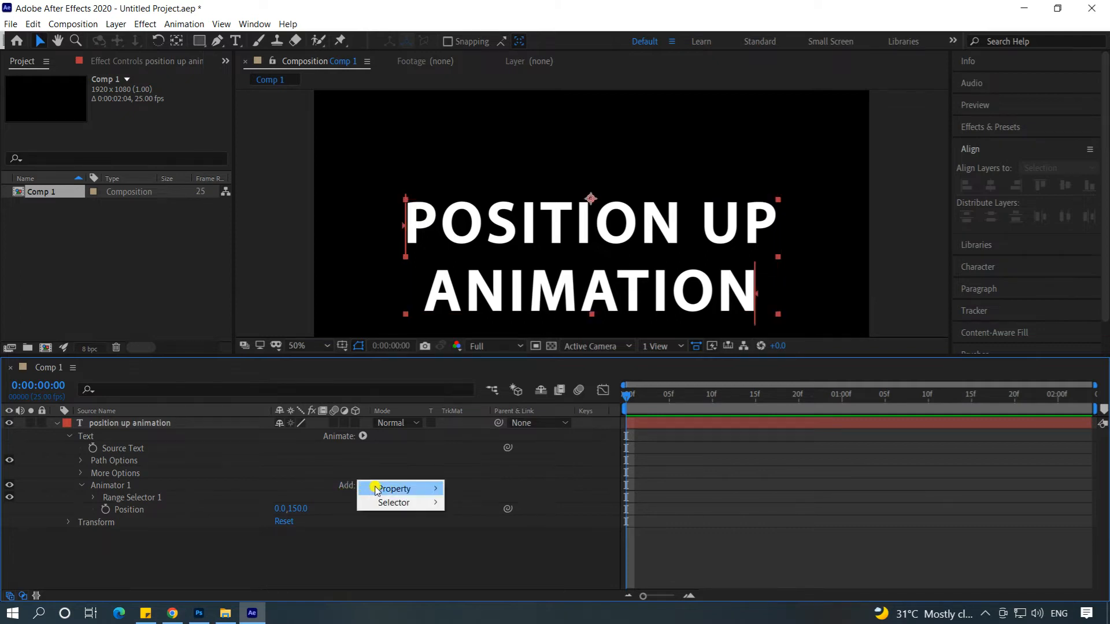
{"action": "mouse_move", "coordinate": [387, 490]}
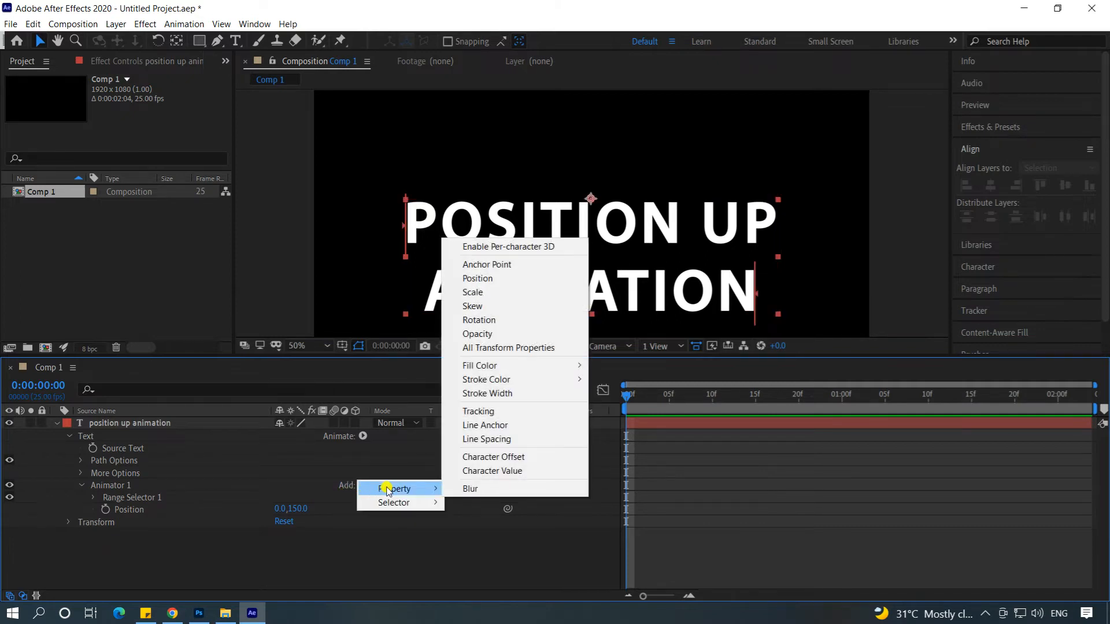
{"action": "left_click", "coordinate": [500, 335]}
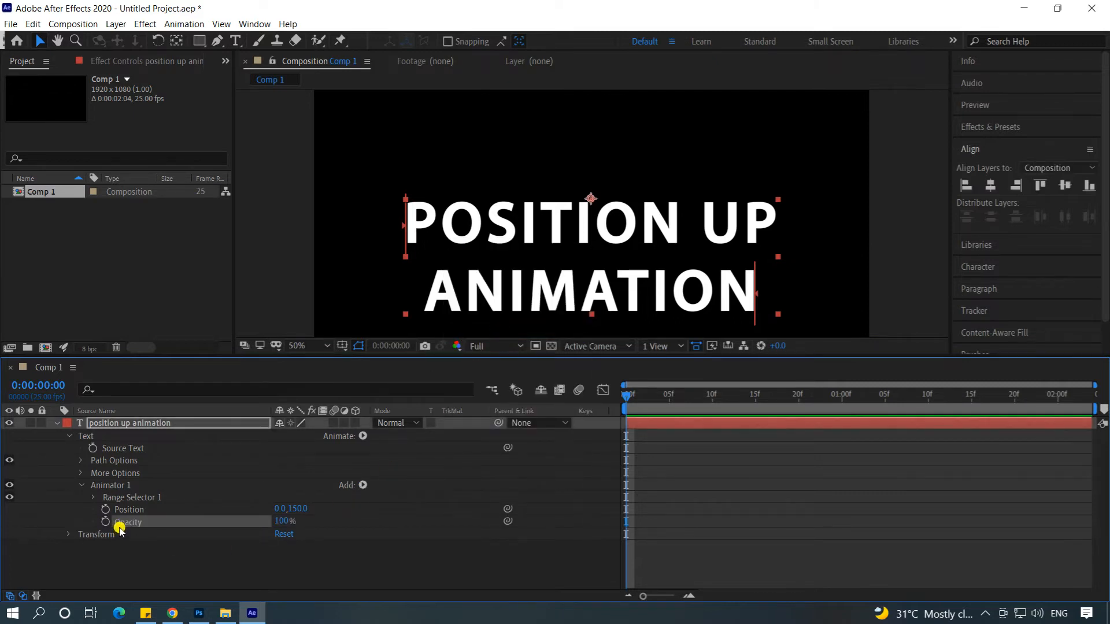
{"action": "left_click", "coordinate": [287, 522]}
{"action": "type", "text": "0"}
{"action": "key", "text": "Return"}
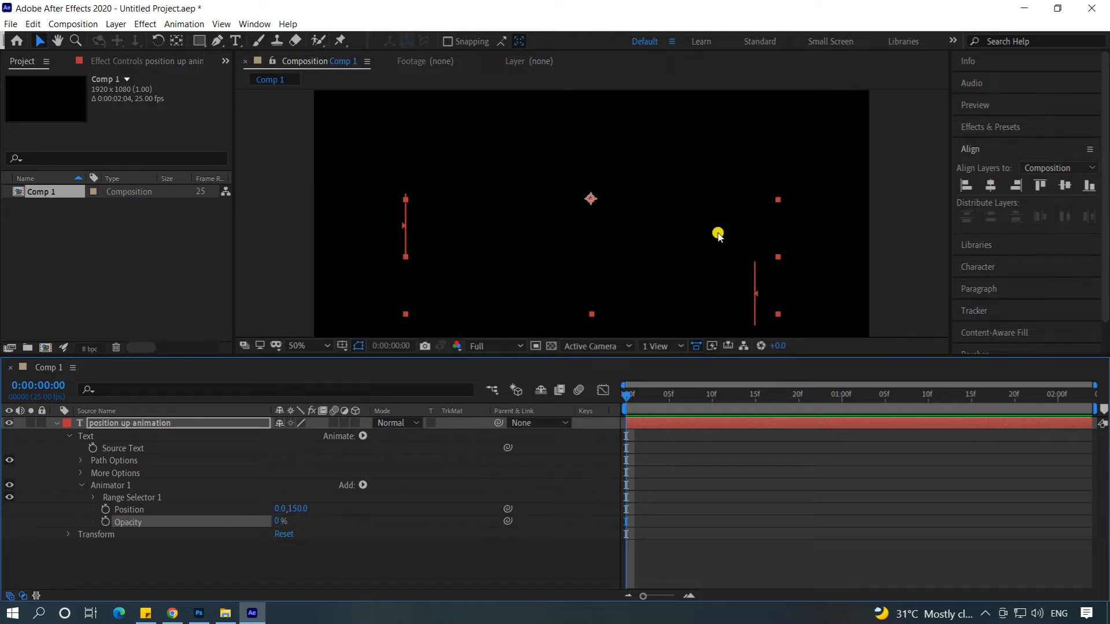
- Keyframe the Start of Range Selector 1 at 0% on the first frame and 100% at 2 seconds
{"action": "left_click", "coordinate": [96, 498]}
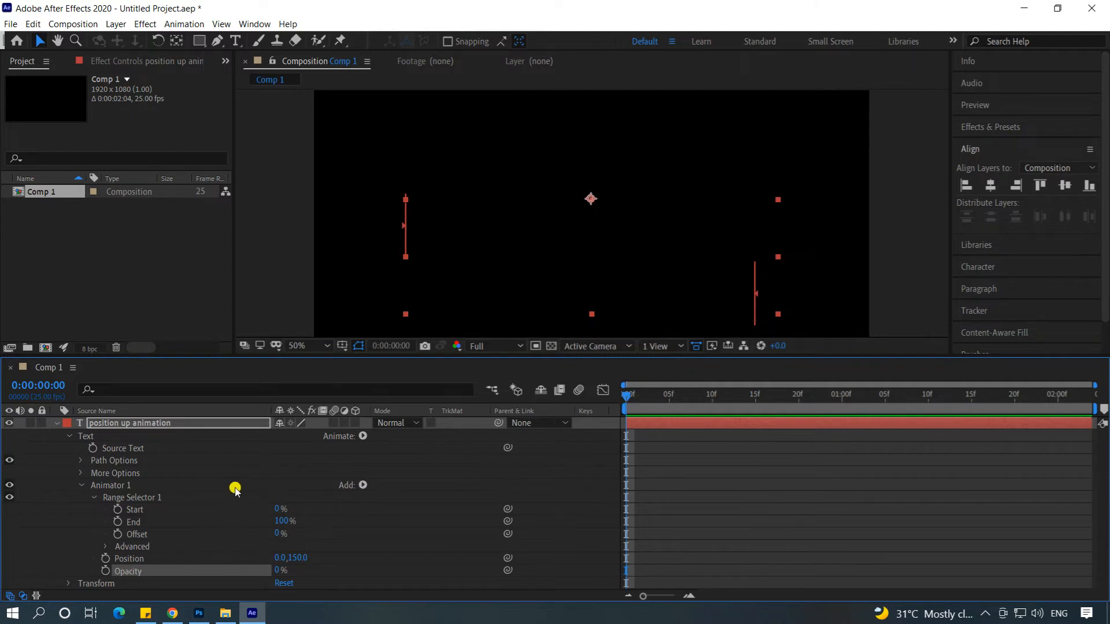
{"action": "left_click", "coordinate": [117, 510]}
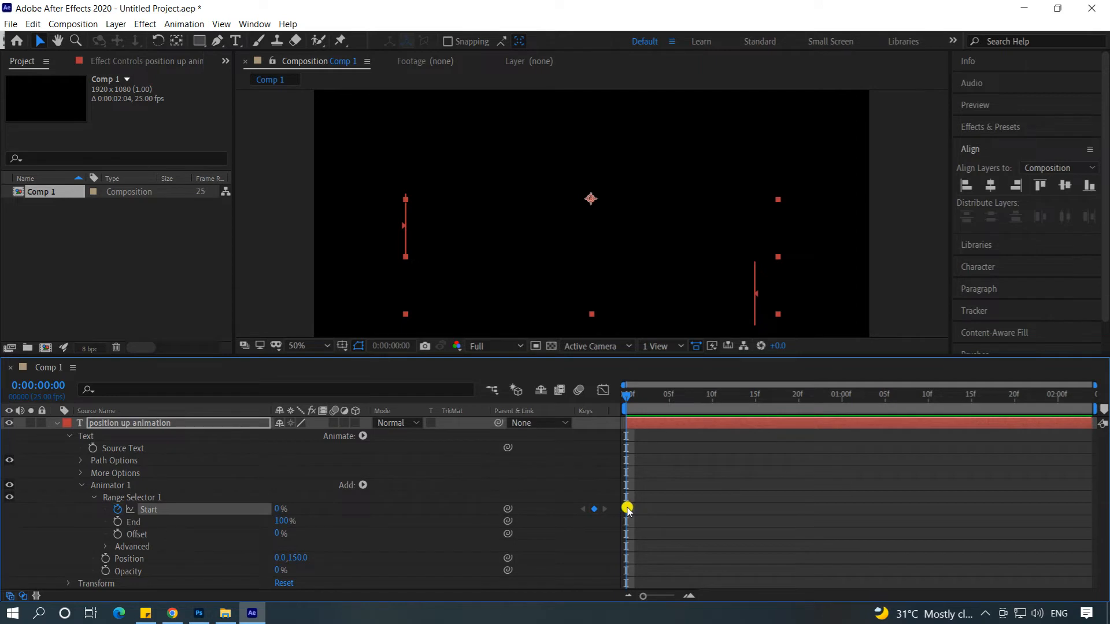
{"action": "left_click_drag", "start_coordinate": [1006, 399], "coordinate": [1058, 400]}
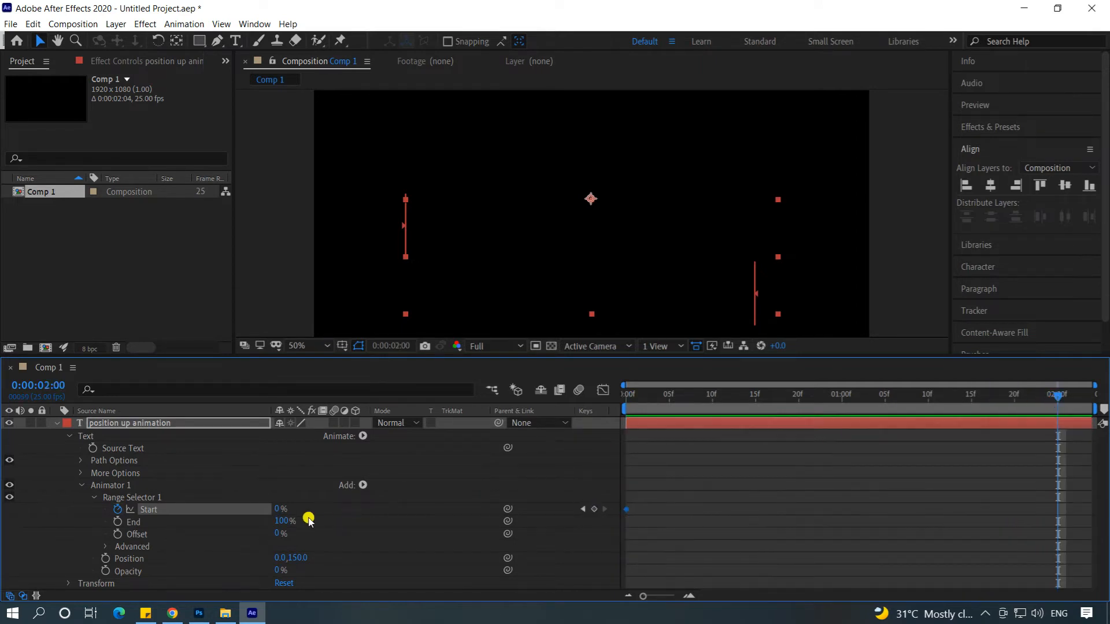
{"action": "left_click", "coordinate": [278, 510]}
{"action": "type", "text": "100"}
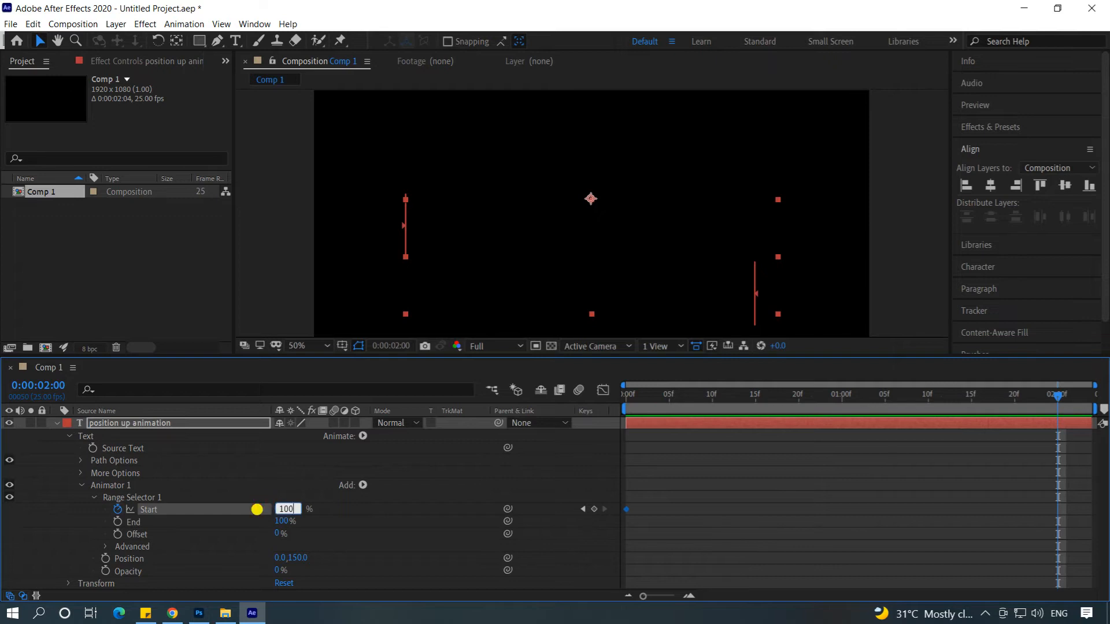
{"action": "key", "text": "Return"}
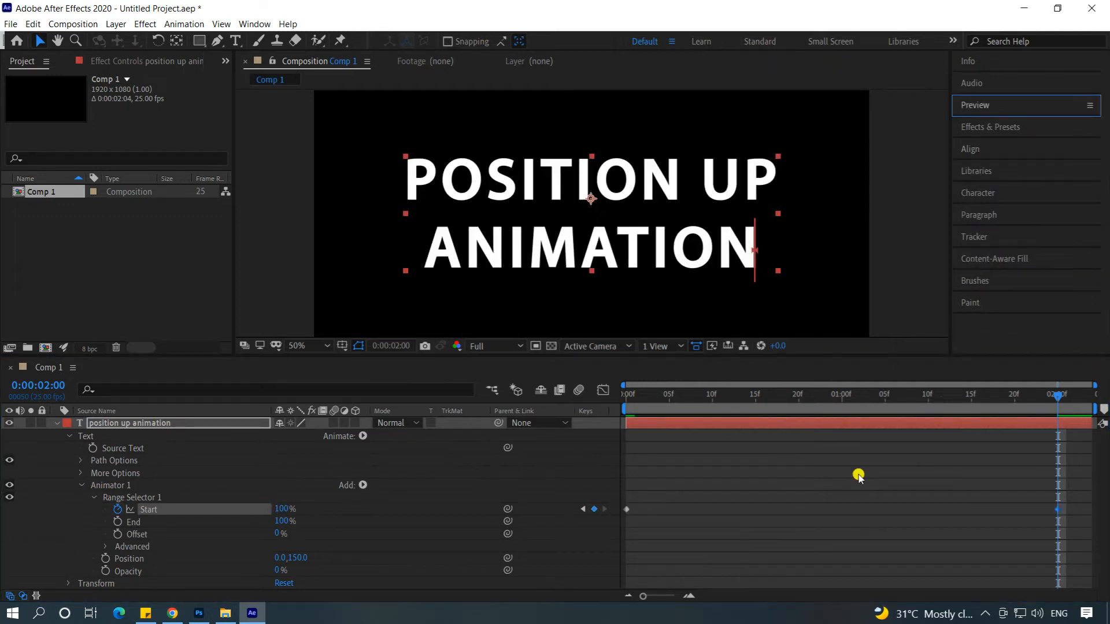
- Preview the text animation from the first frame and stop playback
{"action": "left_click", "coordinate": [989, 108]}
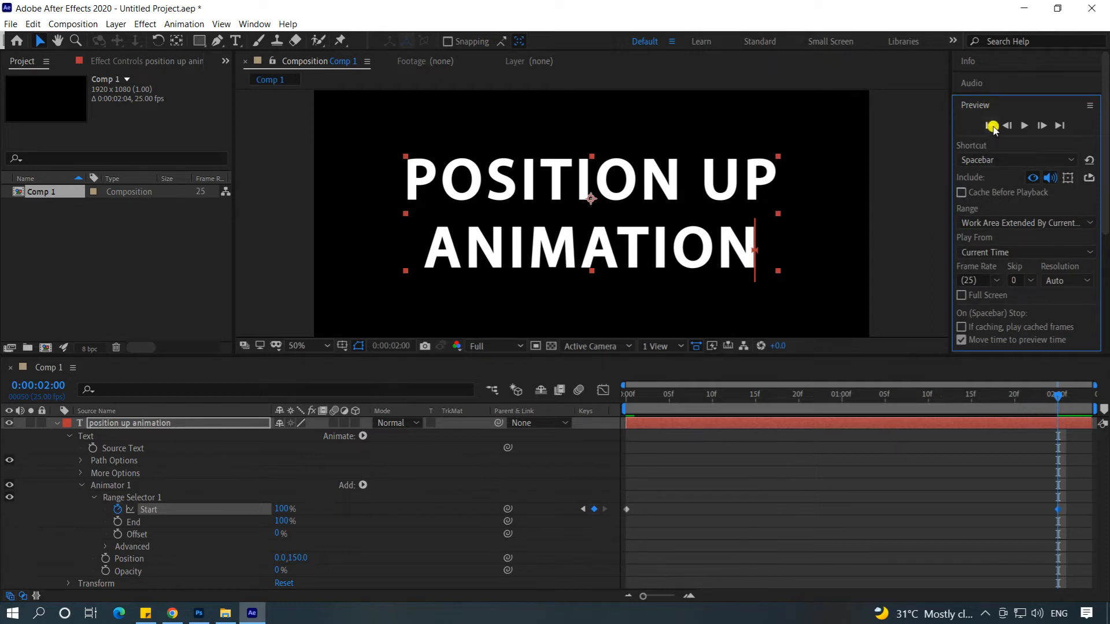
{"action": "left_click", "coordinate": [993, 125]}
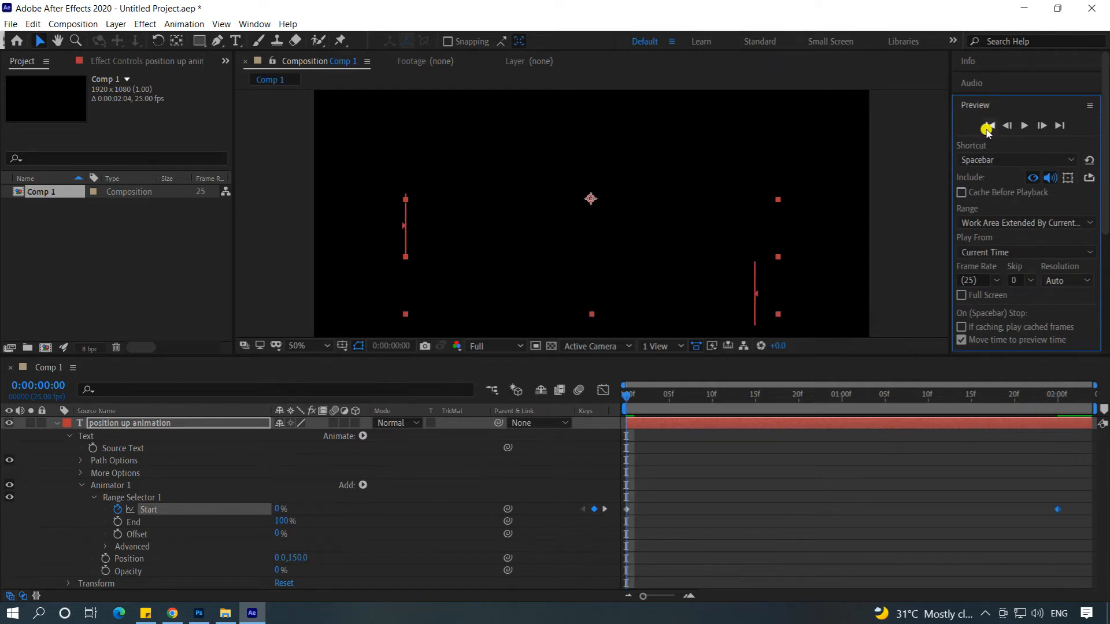
{"action": "left_click", "coordinate": [1022, 126]}
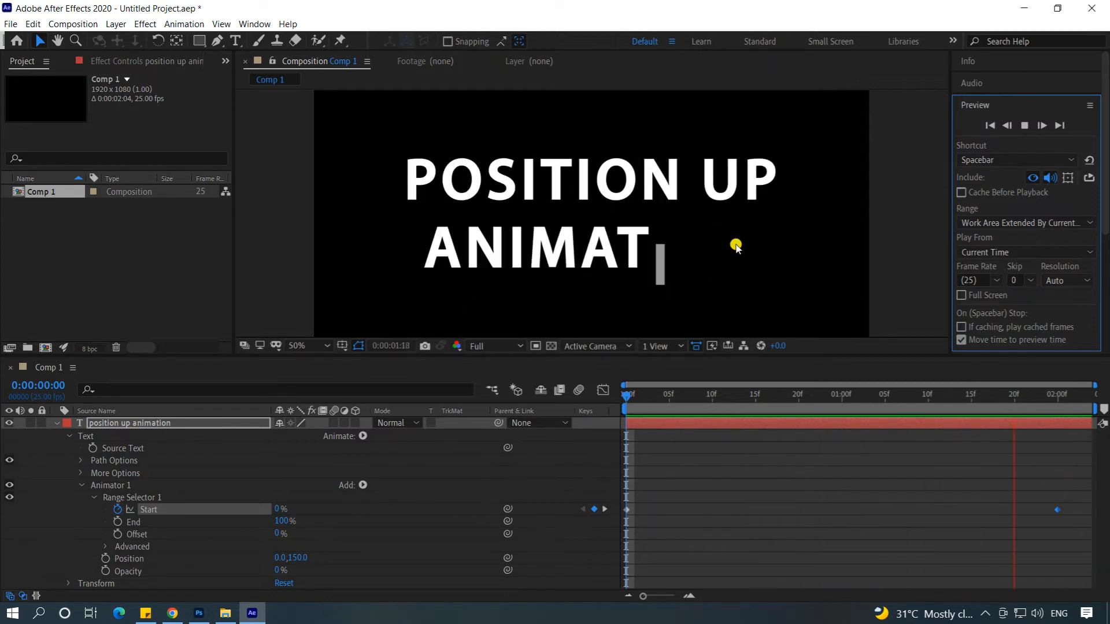
{"action": "left_click", "coordinate": [1024, 125]}
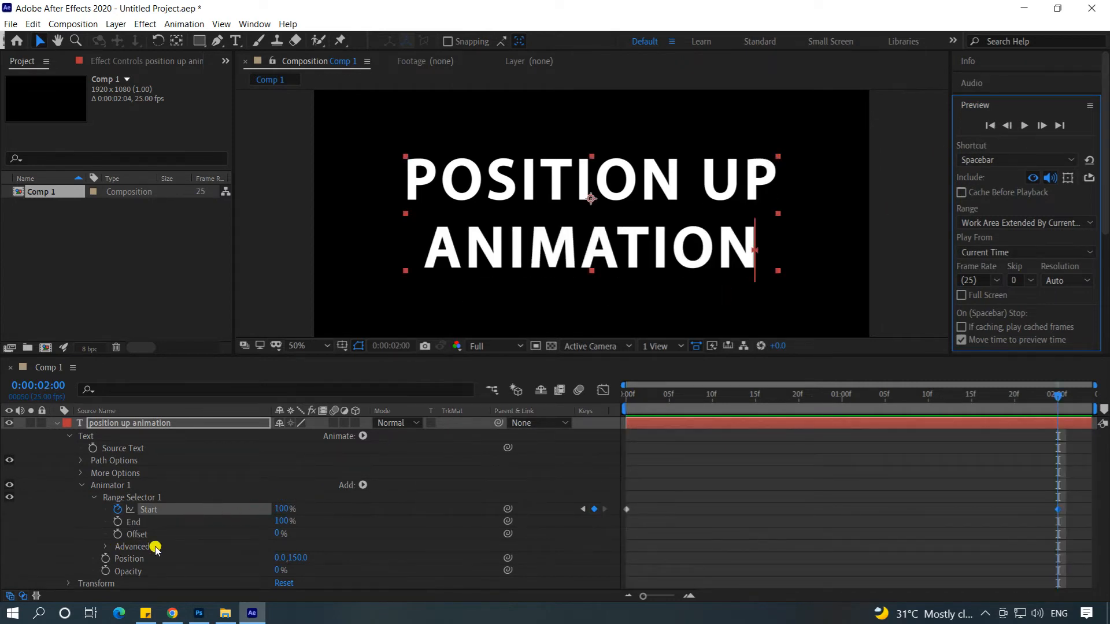
- Set the range selector's advanced Based On option to Words and play the animation from the first frame
{"action": "left_click", "coordinate": [106, 546]}
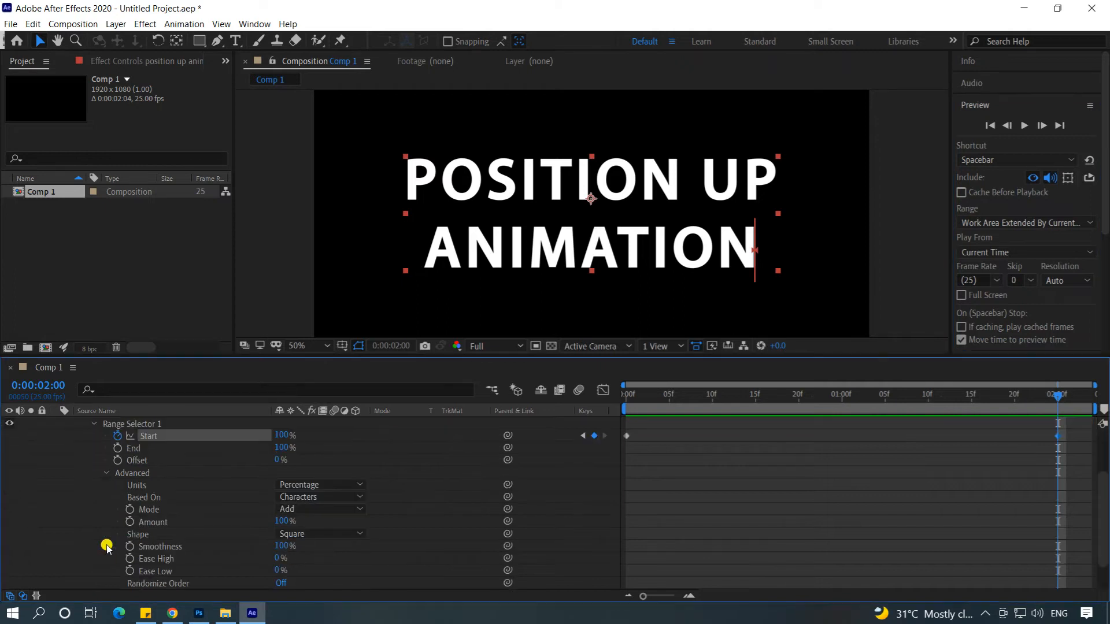
{"action": "left_click", "coordinate": [144, 500]}
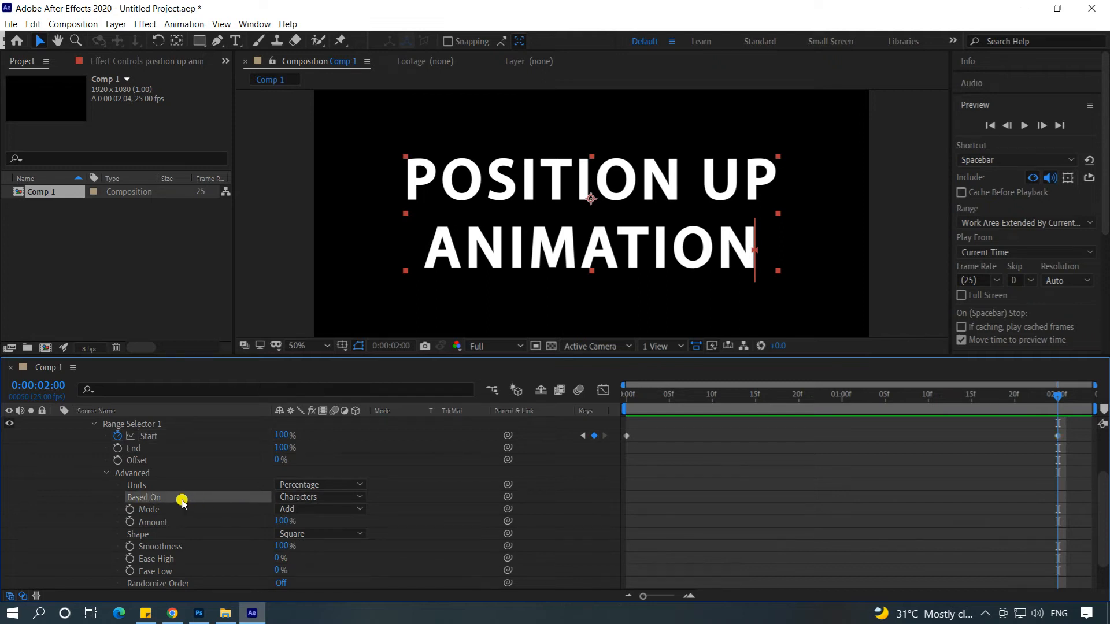
{"action": "left_click", "coordinate": [344, 498]}
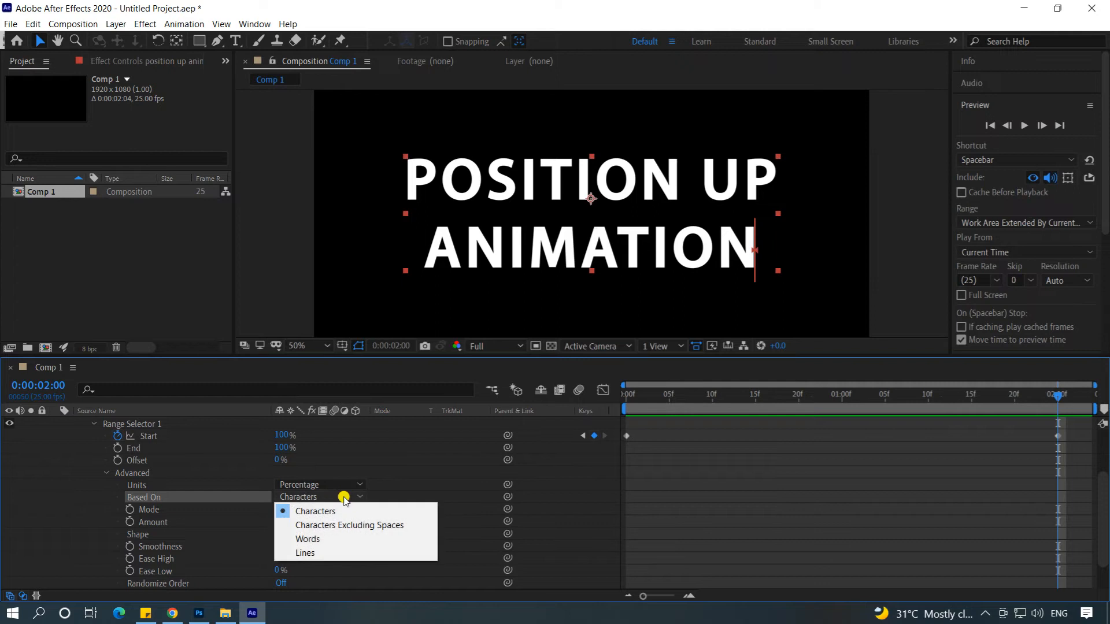
{"action": "left_click", "coordinate": [317, 540]}
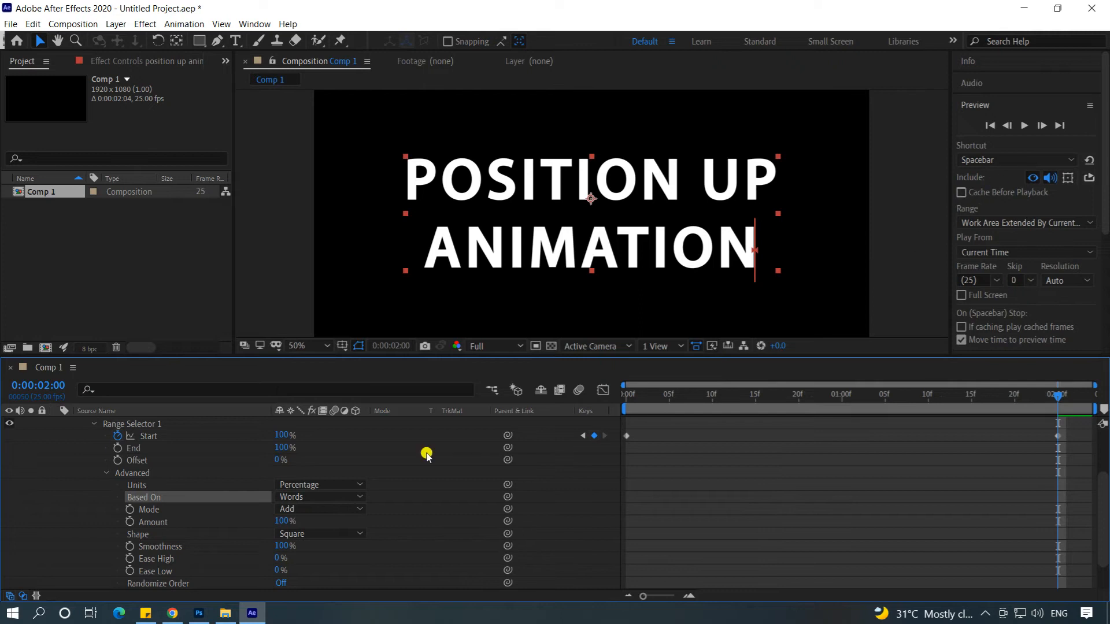
{"action": "left_click", "coordinate": [989, 124]}
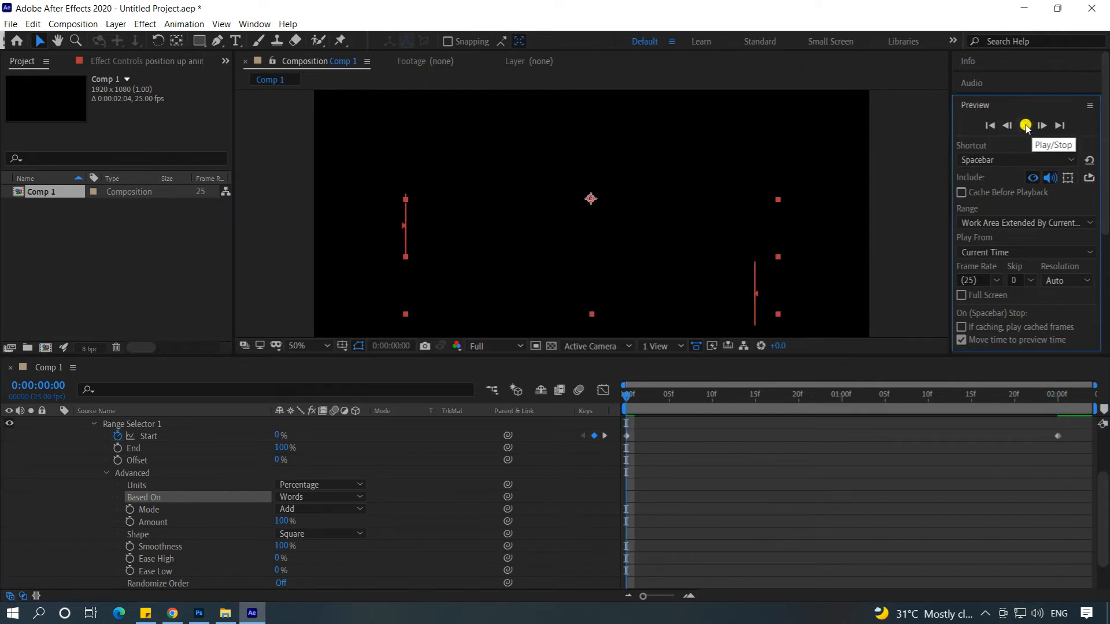
{"action": "left_click", "coordinate": [1026, 126]}
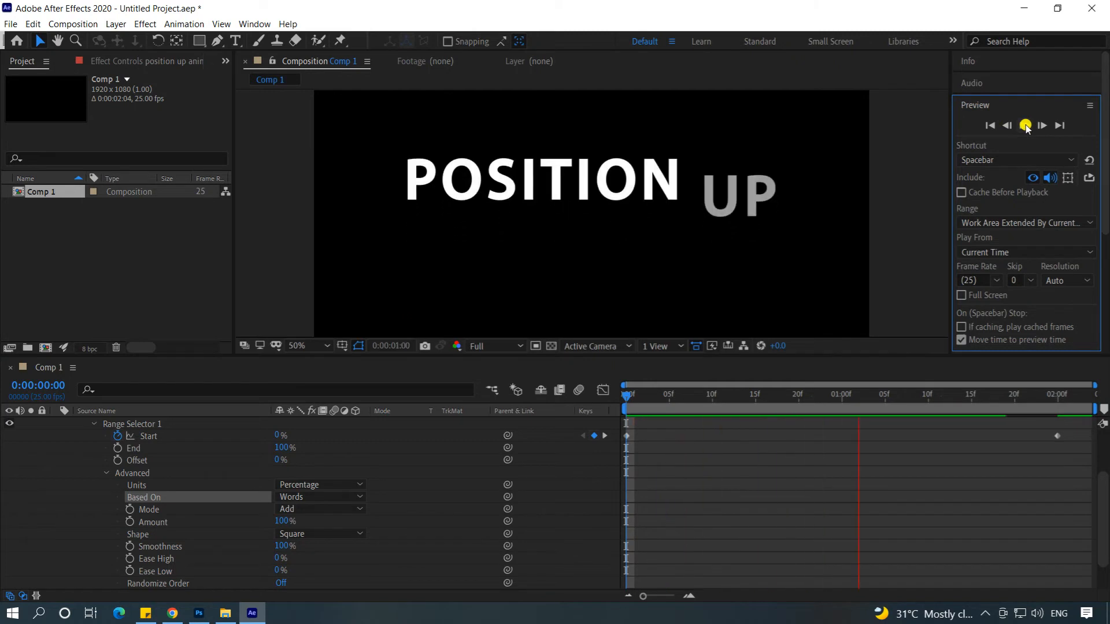